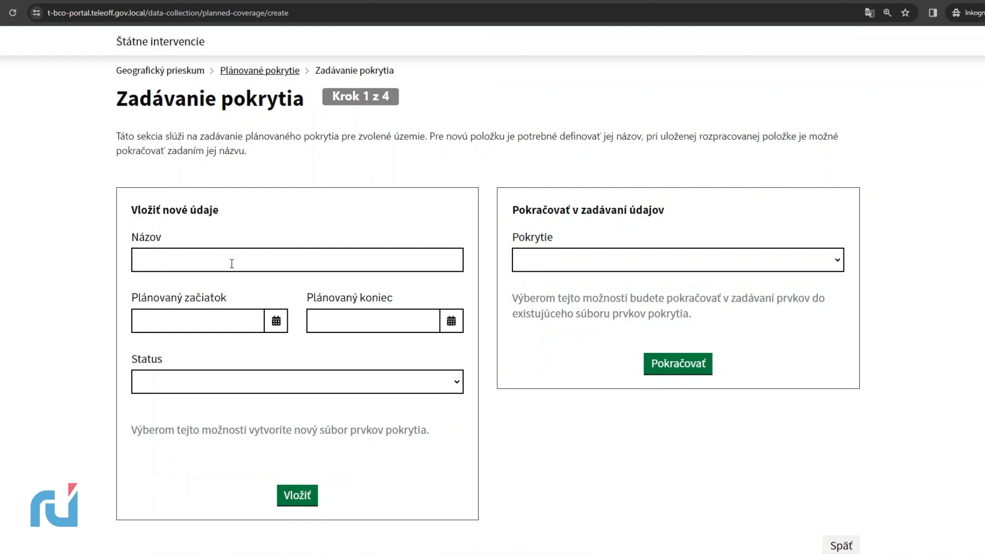
# - Name the new planned coverage entry 012024-Trnava_FTTH
pyautogui.click(231, 264)
pyautogui.write('01')
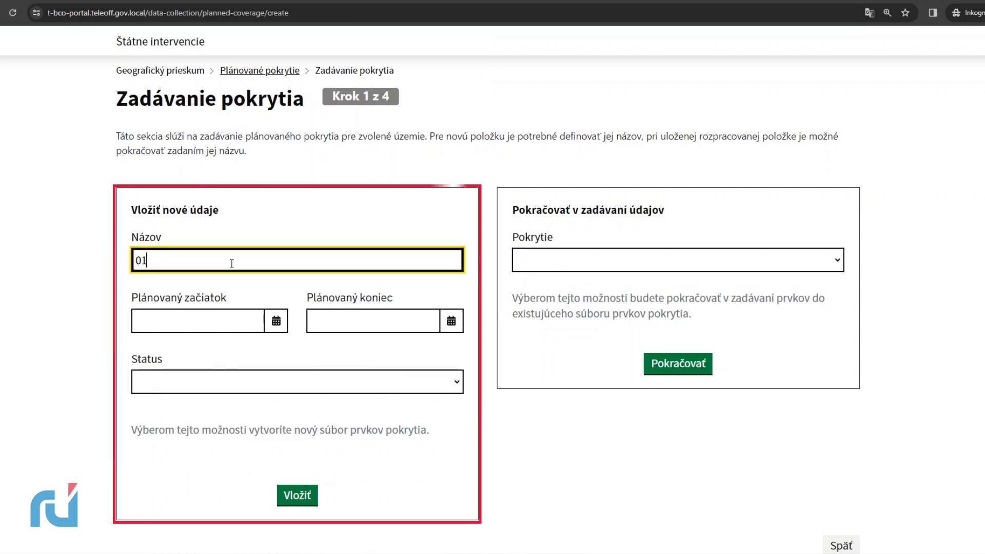
pyautogui.write('202')
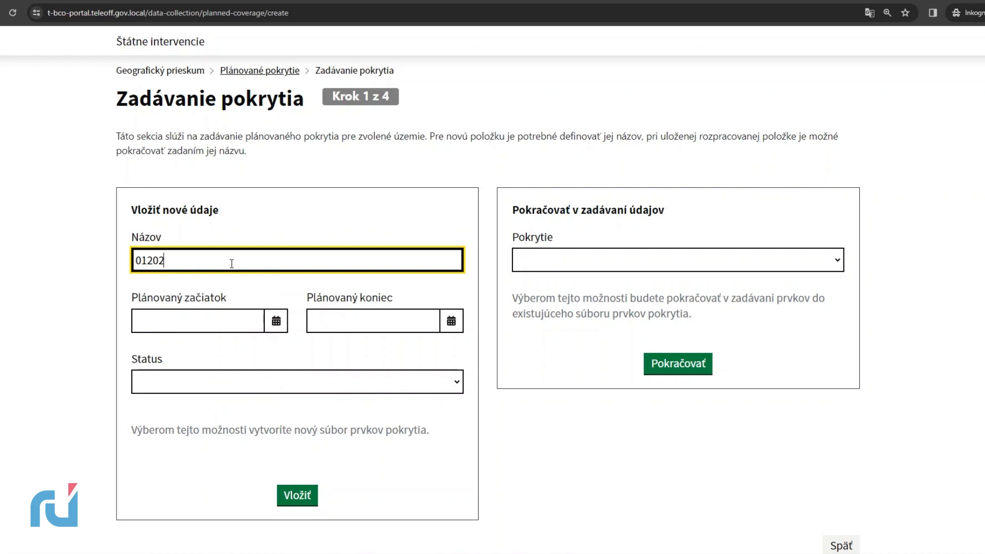
pyautogui.write('4-Trnava_FTTH')
# - Set the coverage's planned start to 21.02.2024 and its planned end to 28.03.2024
pyautogui.click(277, 322)
pyautogui.click(337, 153)
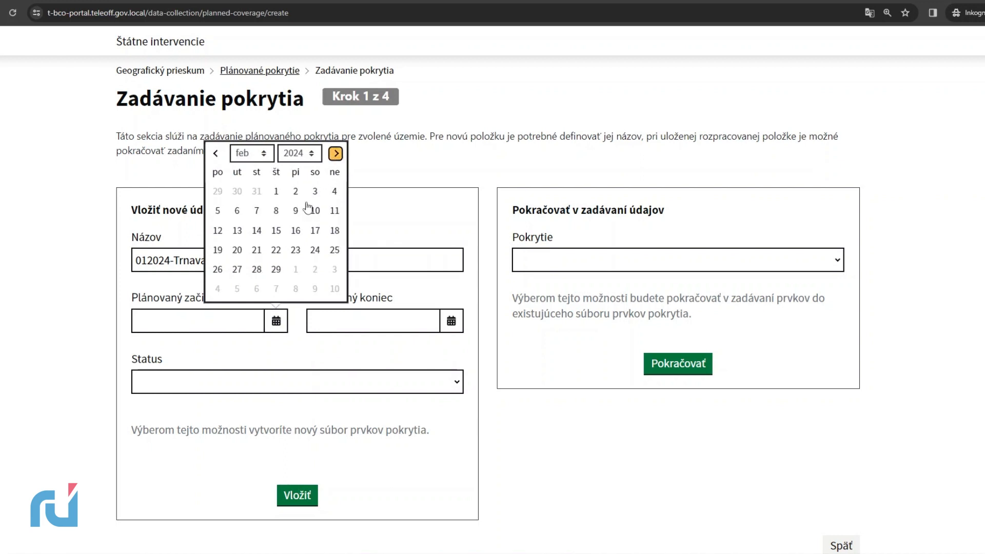
pyautogui.click(259, 253)
pyautogui.click(359, 320)
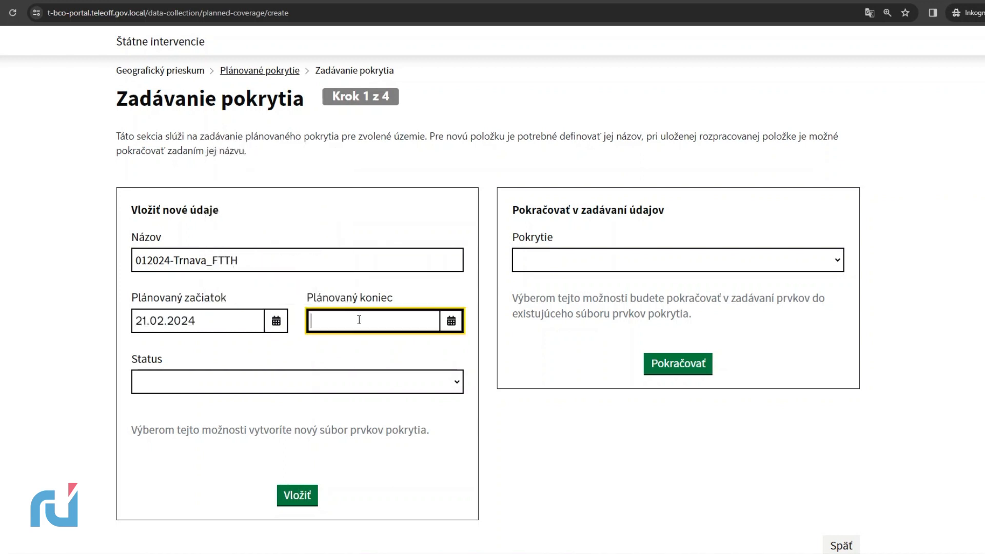
pyautogui.click(451, 322)
pyautogui.click(511, 153)
pyautogui.click(511, 153)
pyautogui.click(451, 269)
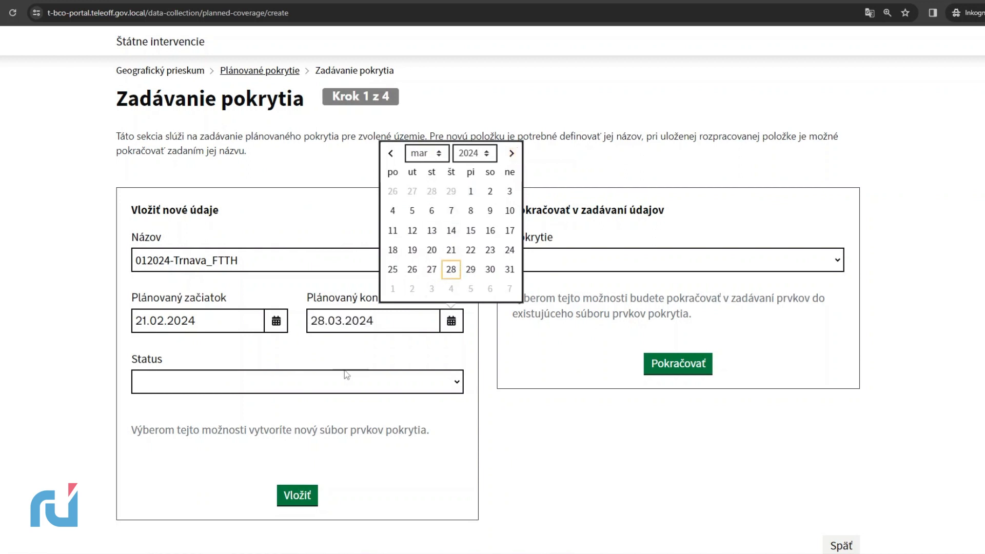
# - Set the status to Zámer and insert the new coverage entry
pyautogui.click(345, 384)
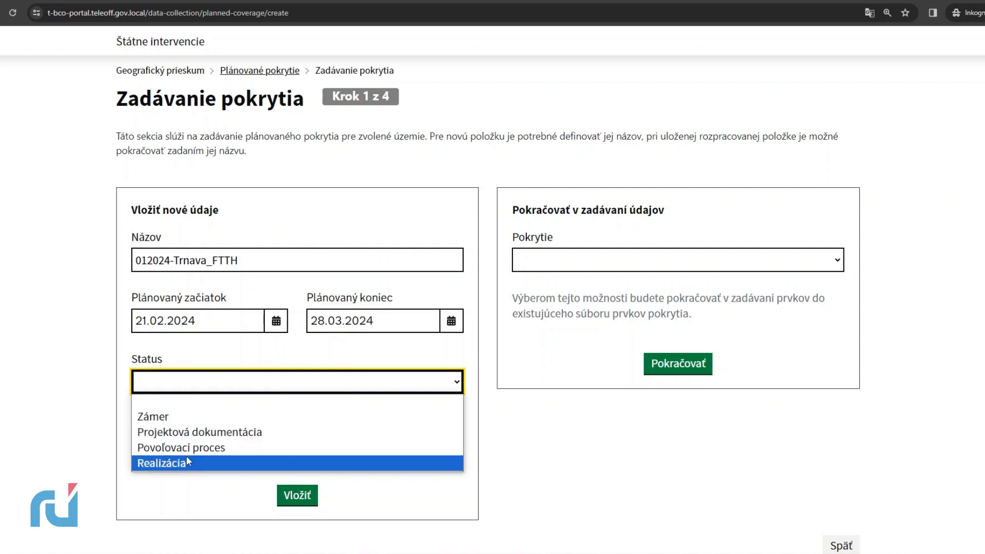
pyautogui.click(192, 416)
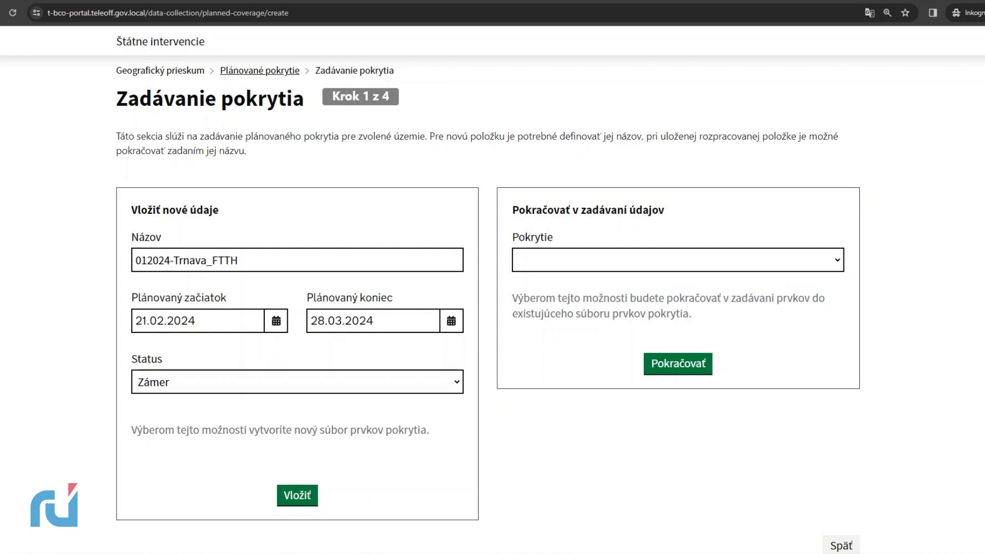
pyautogui.click(301, 501)
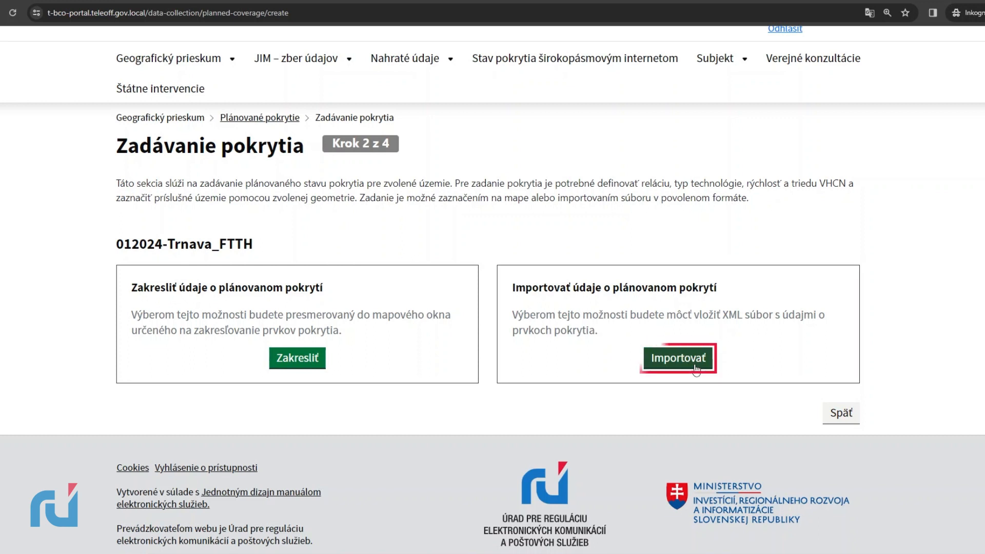
# - Choose to import the coverage data and attach FixniBBRelaciaPlanovana.xml and MobilniBBRelaciaPlanovana.xml from the desktop folder relacia_planova
pyautogui.click(669, 362)
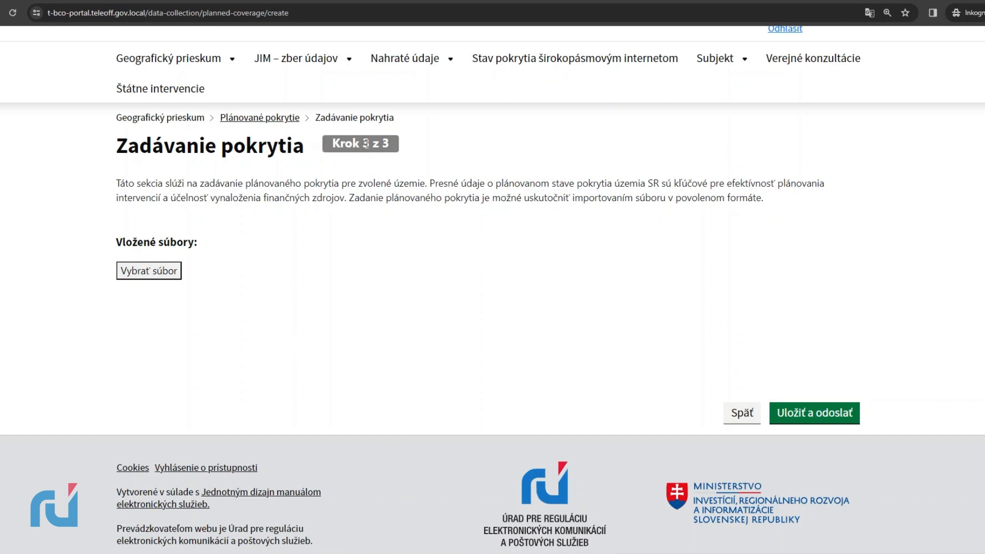
pyautogui.click(156, 274)
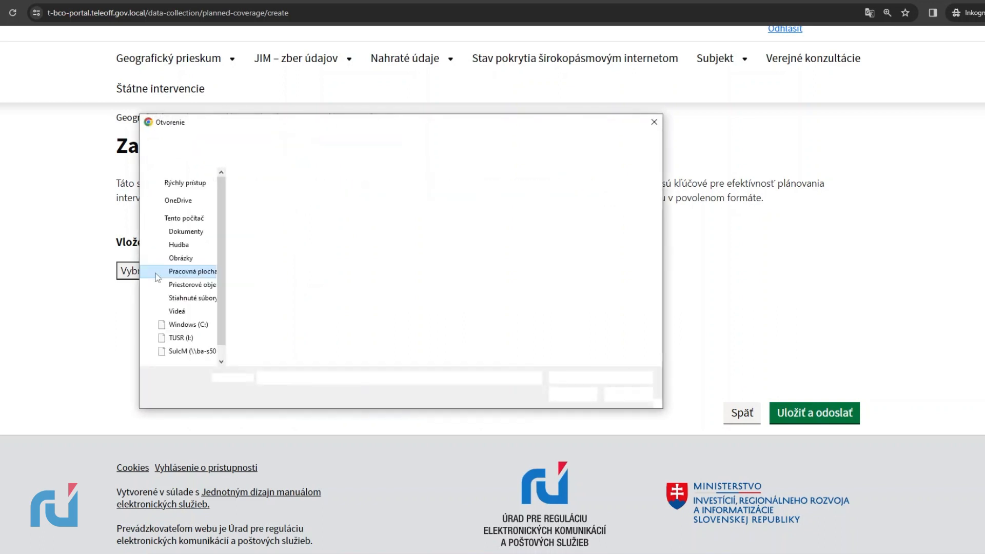
pyautogui.click(156, 275)
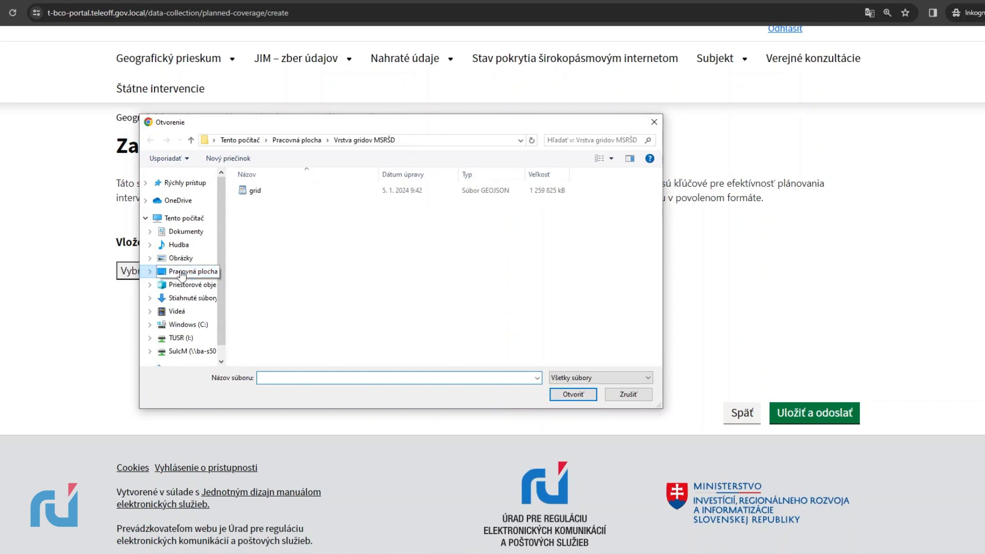
pyautogui.scroll(-3, 310, 275)
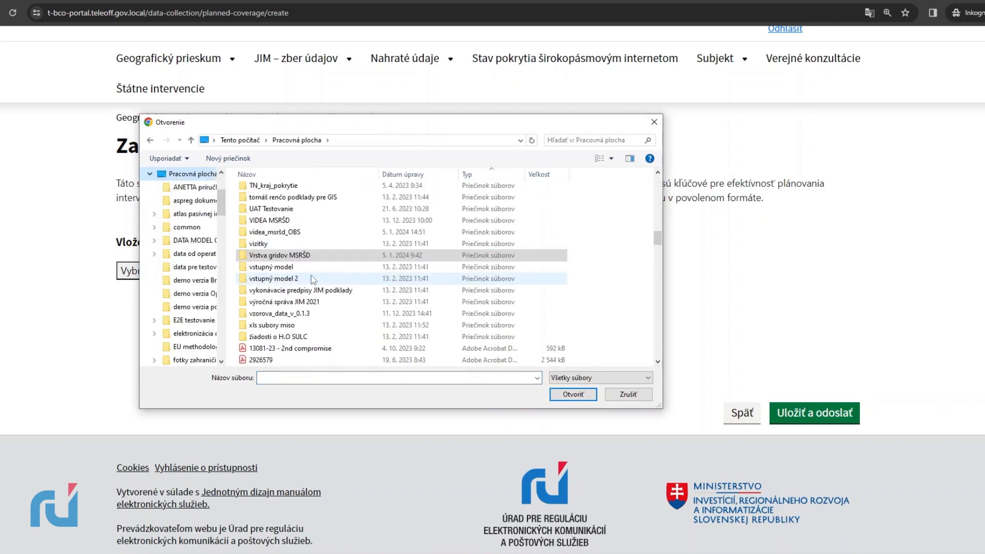
pyautogui.scroll(1, 303, 287)
pyautogui.scroll(5, 304, 287)
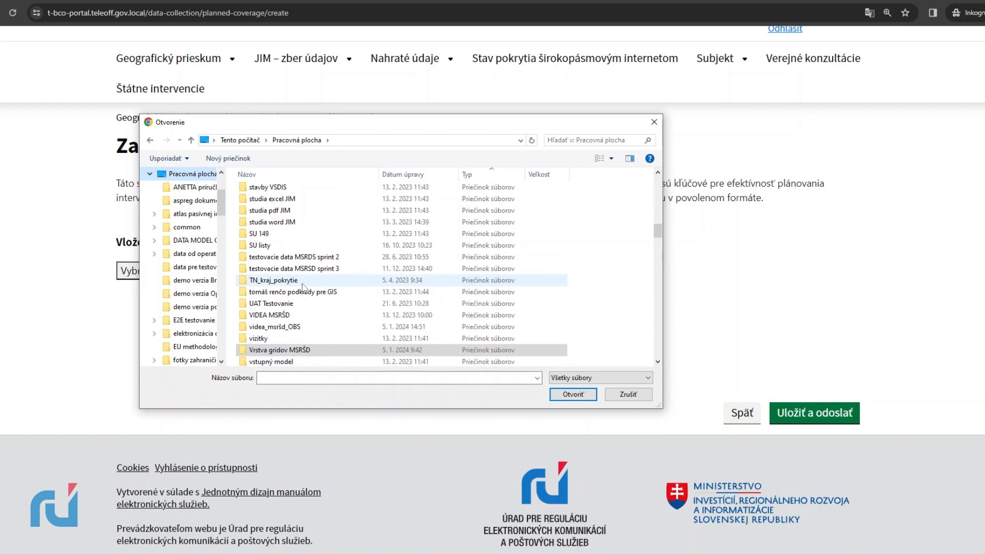
pyautogui.doubleClick(288, 257)
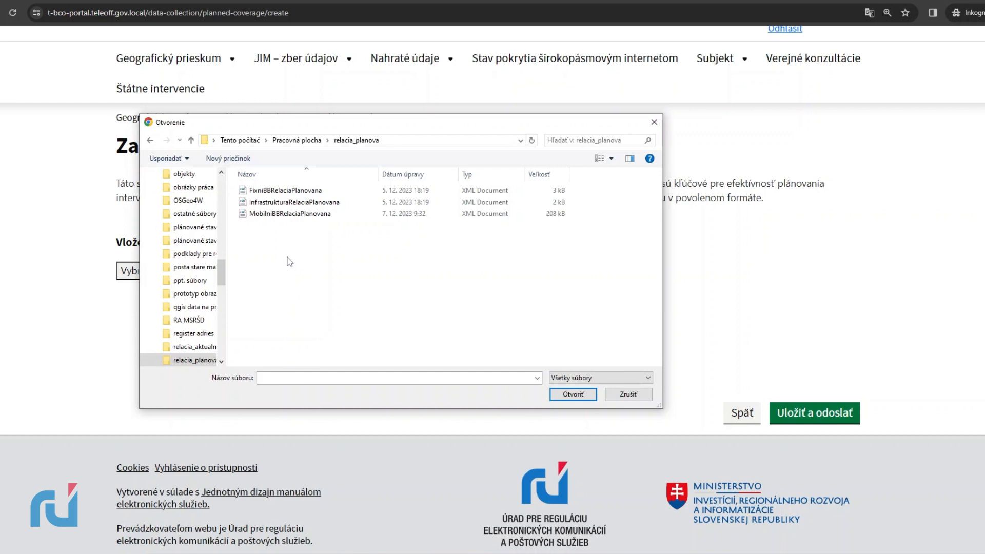
pyautogui.doubleClick(288, 194)
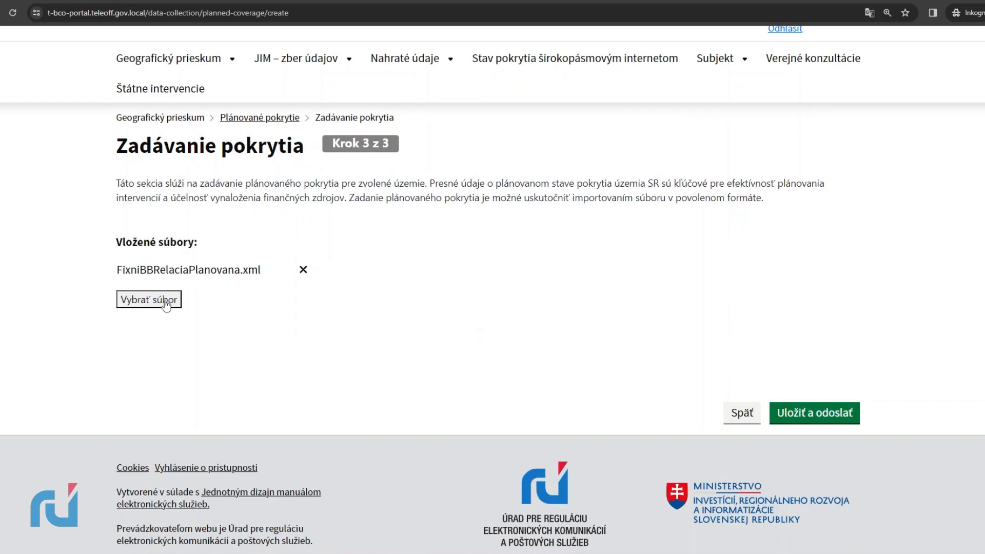
pyautogui.click(165, 304)
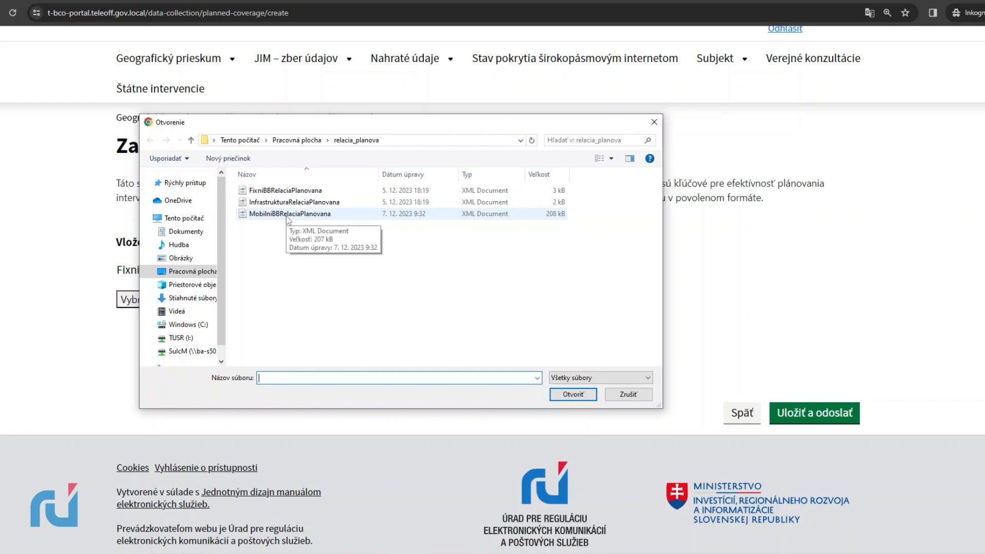
pyautogui.doubleClick(286, 214)
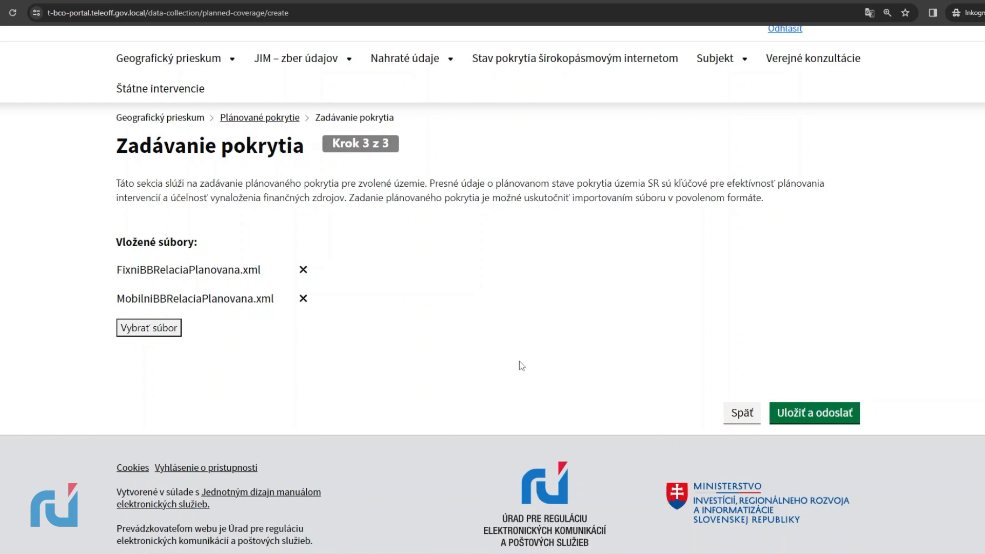
# - Save and submit the attached files, confirm saving all data, and close the file upload summary
pyautogui.click(825, 420)
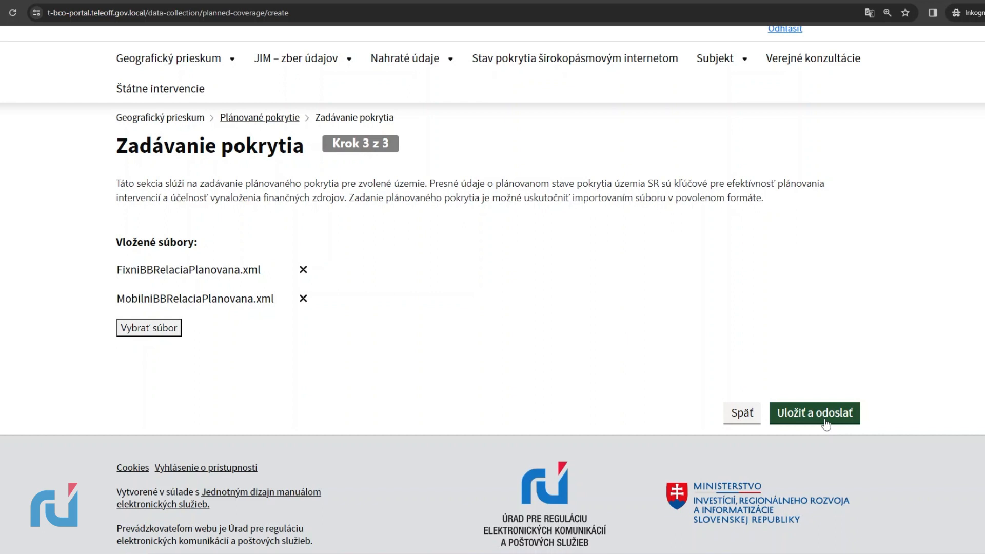
pyautogui.click(825, 421)
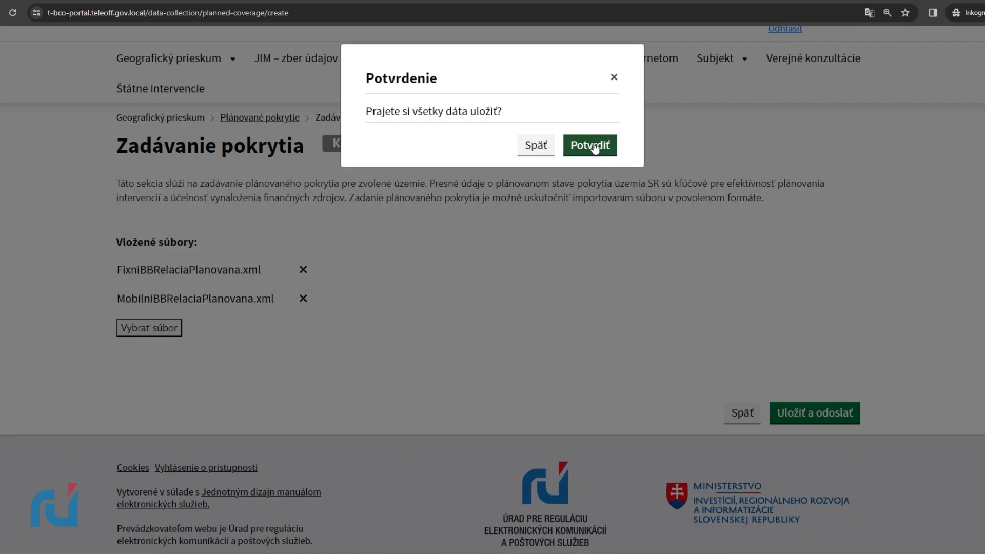
pyautogui.click(594, 147)
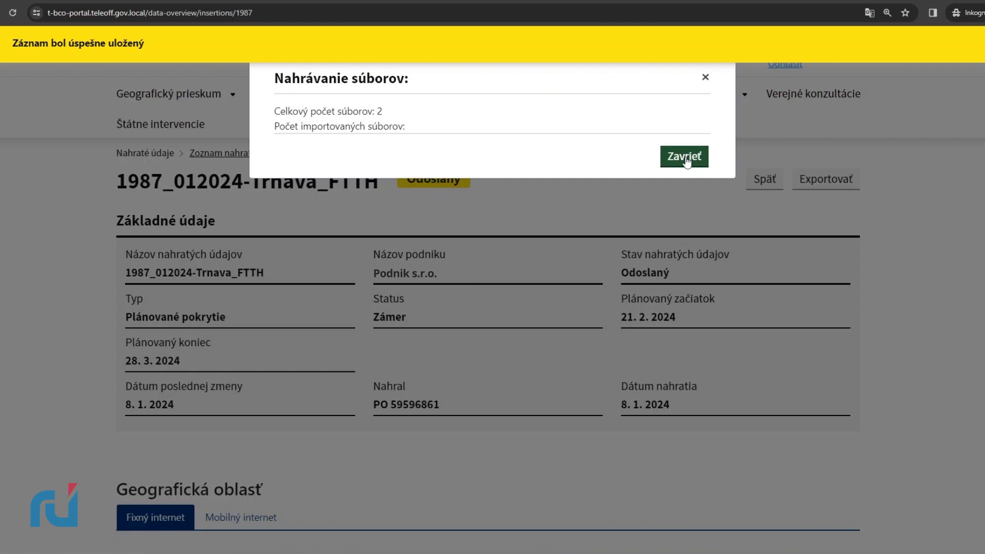
pyautogui.click(684, 156)
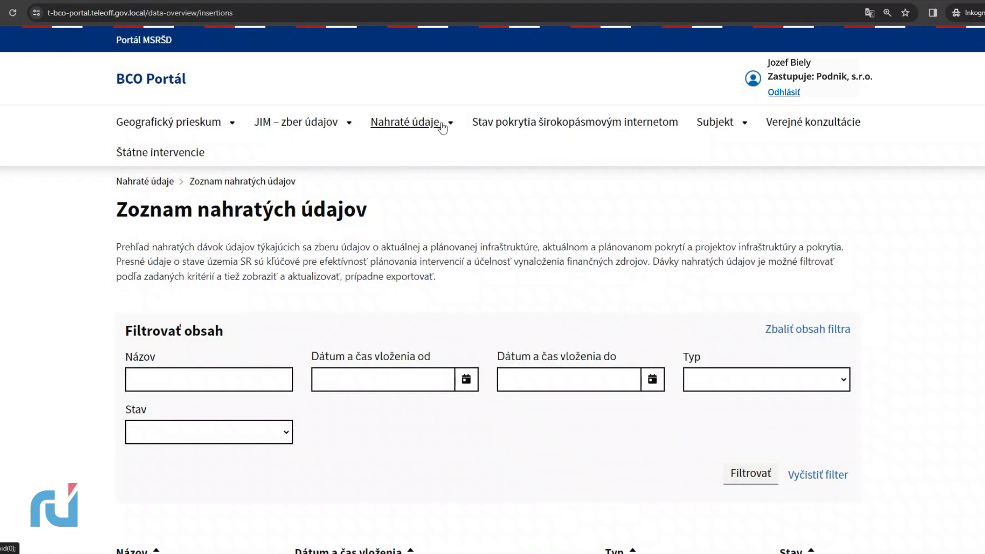
# - Open the submitted 1987_012024-Trnava_FTTH record from the list of uploaded data
pyautogui.click(450, 128)
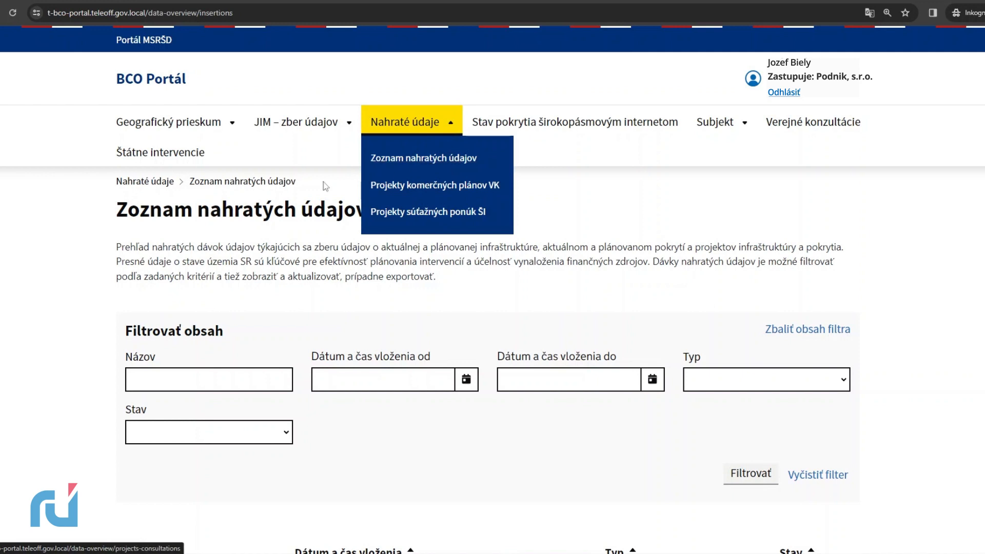
pyautogui.scroll(-2, 99, 266)
pyautogui.scroll(-5, 99, 265)
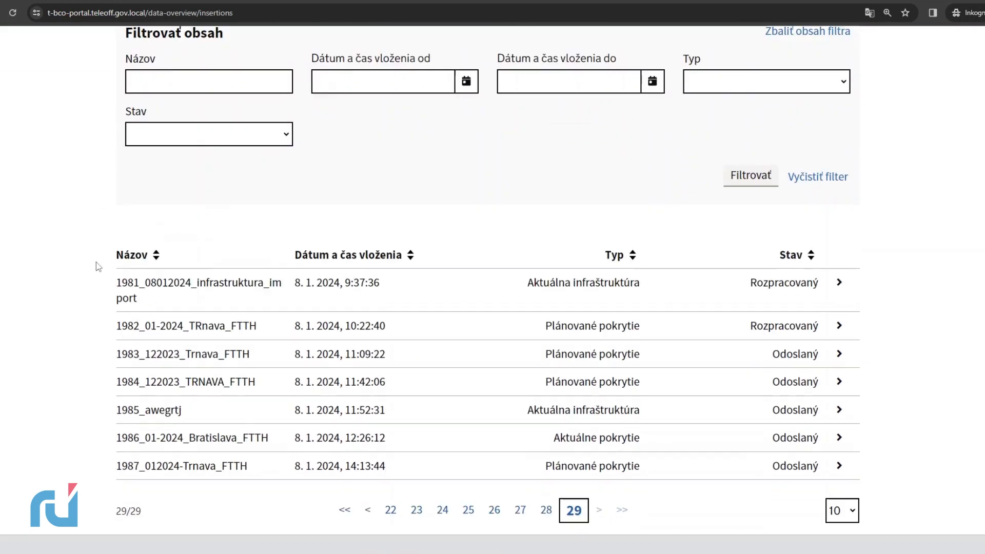
pyautogui.click(248, 364)
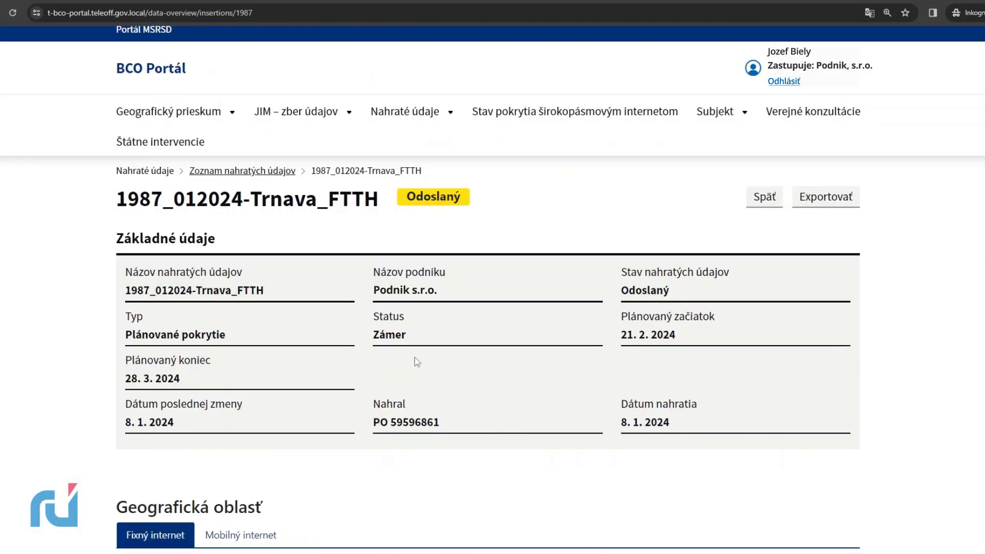
# - View the details of the fixed internet relation in the record's geographic area section, and close them
pyautogui.scroll(-6, 415, 357)
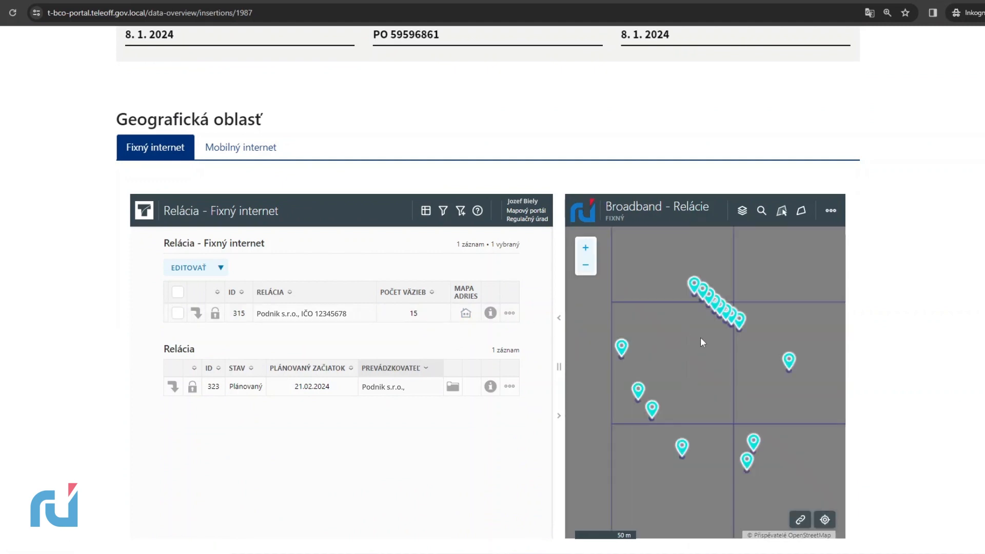
pyautogui.click(490, 313)
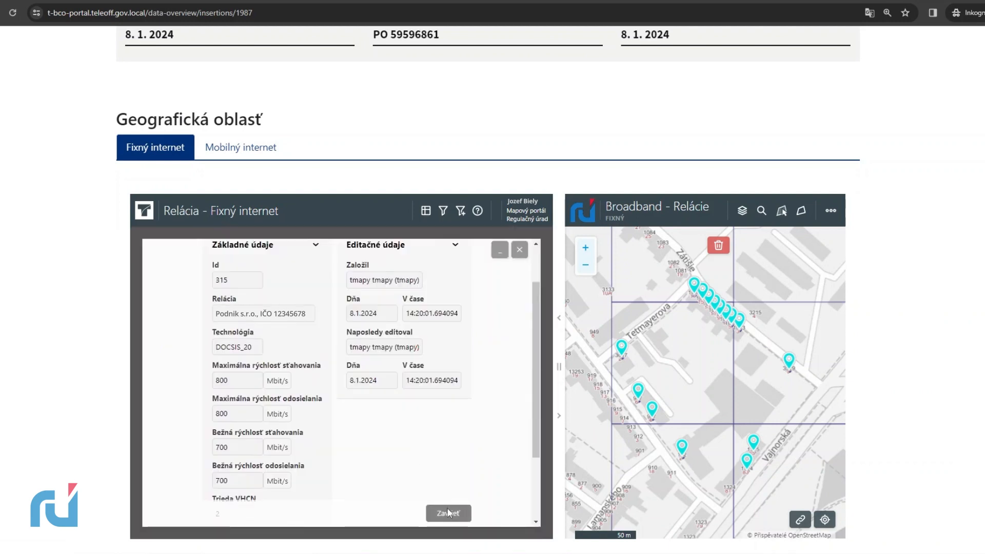
pyautogui.click(447, 513)
# - Show the mobile internet relation with ID 88 on the map, view its details, and close them
pyautogui.click(253, 152)
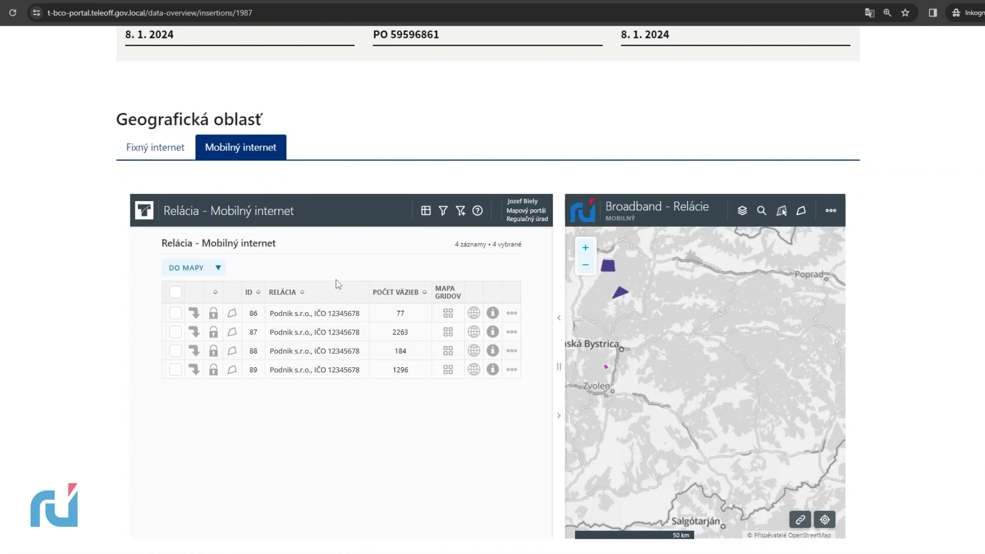
pyautogui.click(473, 352)
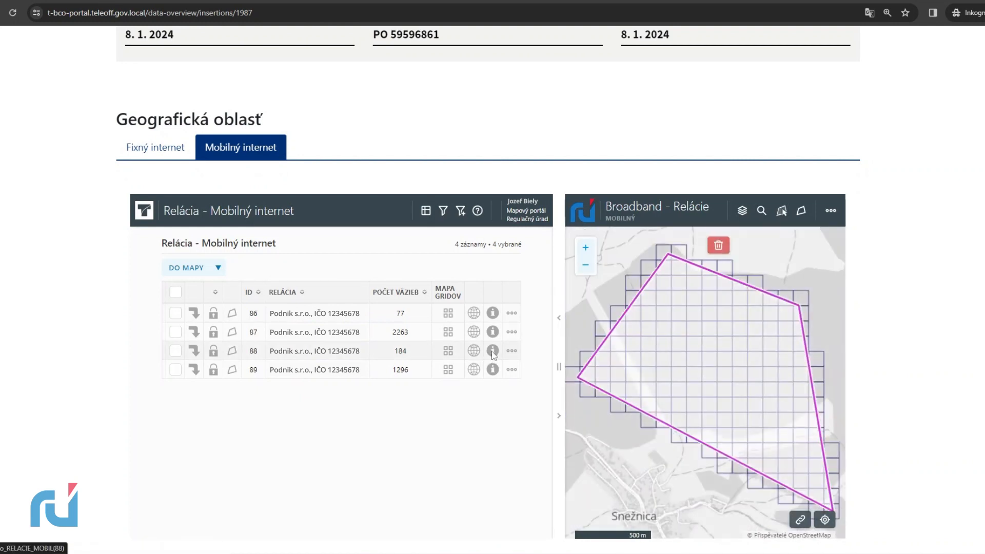
pyautogui.click(492, 352)
pyautogui.scroll(-2, 362, 329)
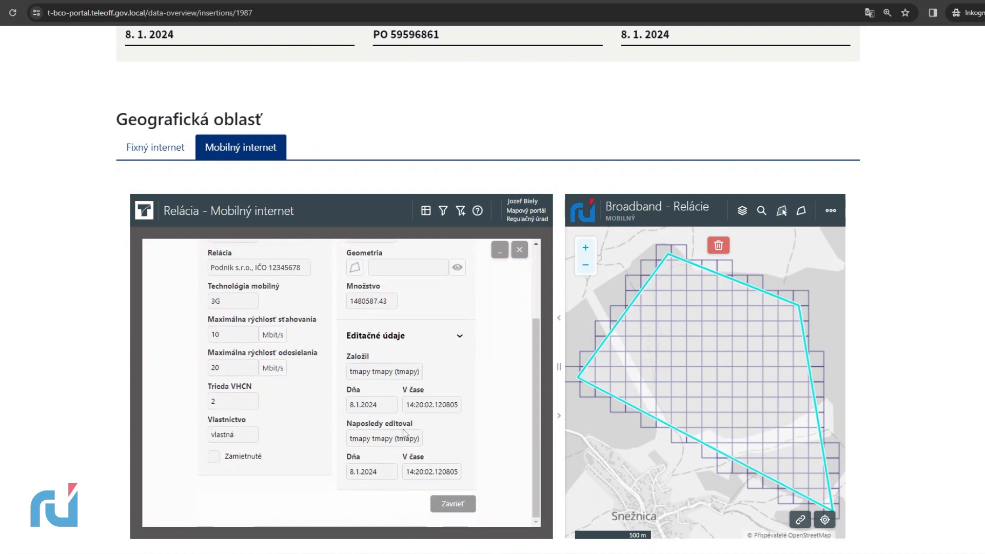
pyautogui.click(452, 505)
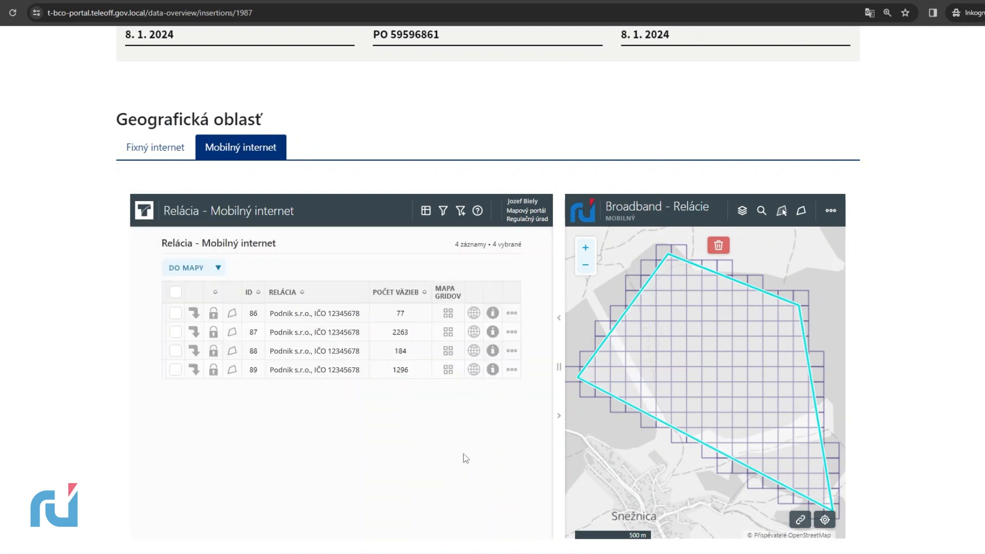